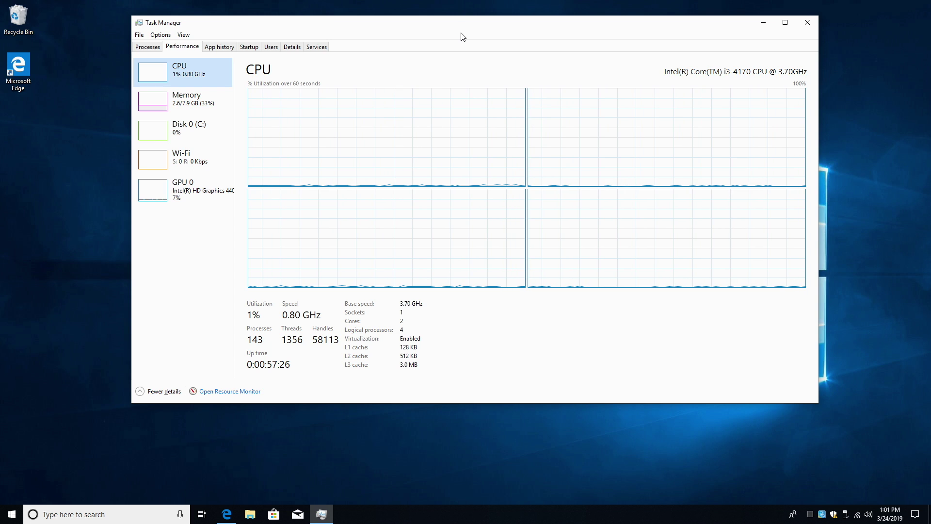
# Step: Close Edge and review Task Manager's Memory (8.0 GB DDR3) and GPU 0 performance pages
pyautogui.click(227, 514)
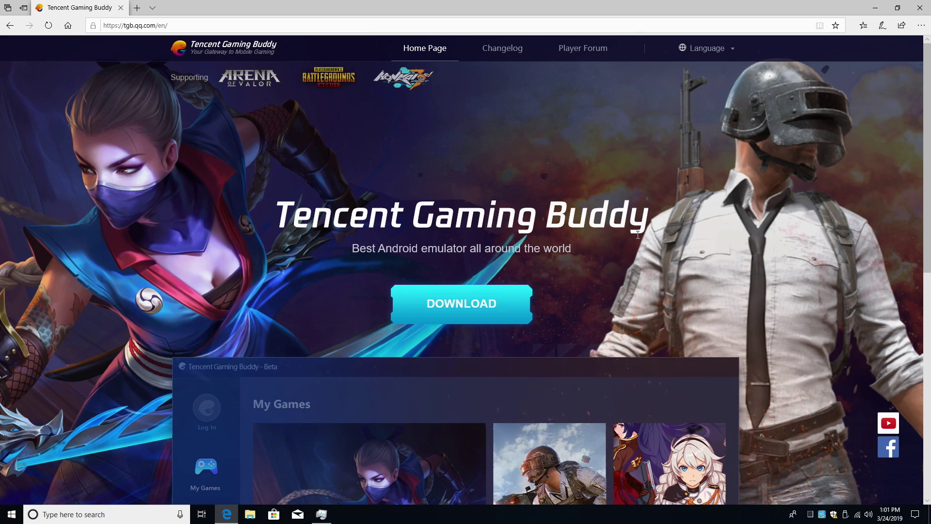
pyautogui.click(919, 7)
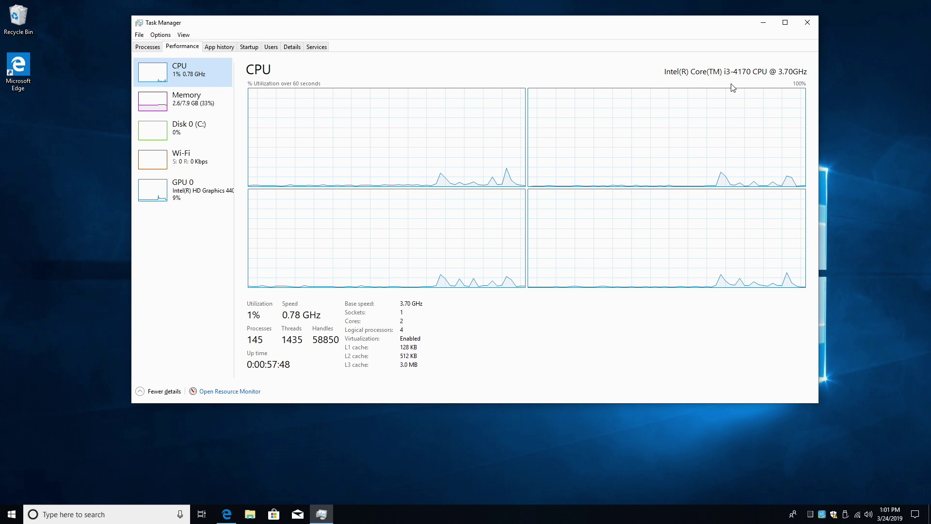
pyautogui.click(182, 102)
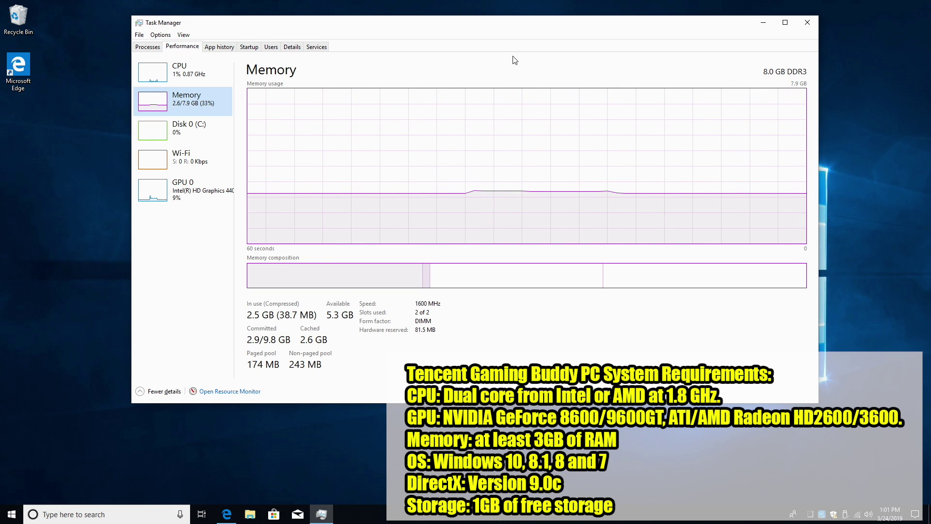
pyautogui.click(170, 193)
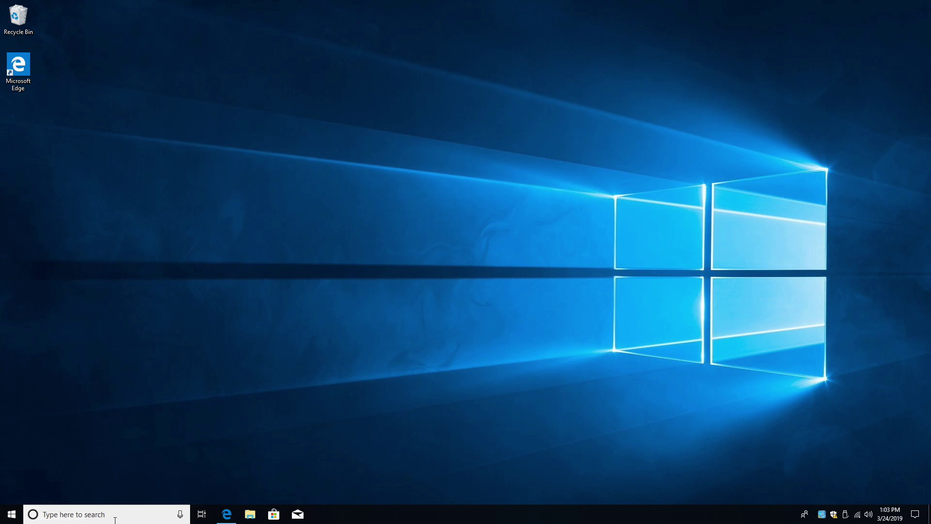
# Step: With Task Manager closed, bring the Tencent Gaming Buddy web page back up in Edge
pyautogui.click(227, 514)
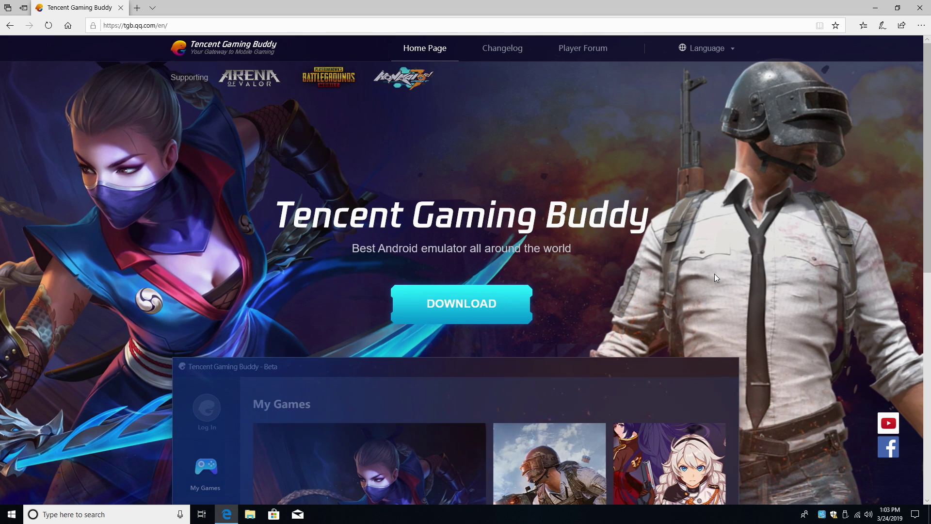
# Step: Download and save the Tencent Gaming Buddy installer from tgb.qq.com, then open its Downloads folder
pyautogui.click(526, 295)
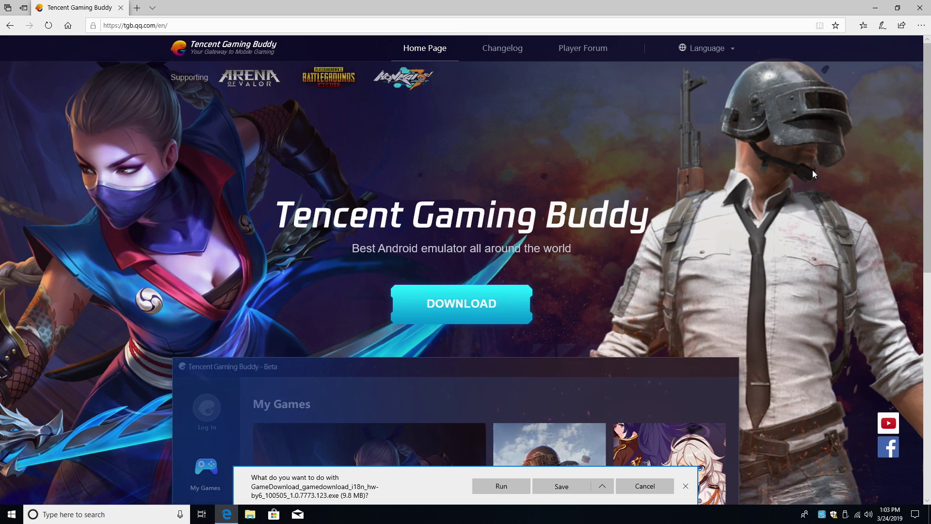
pyautogui.click(580, 484)
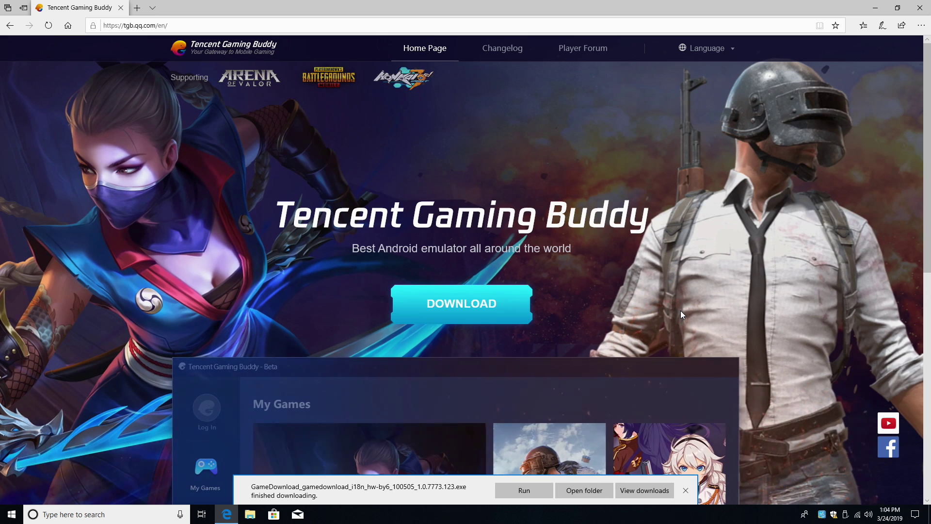
pyautogui.click(582, 492)
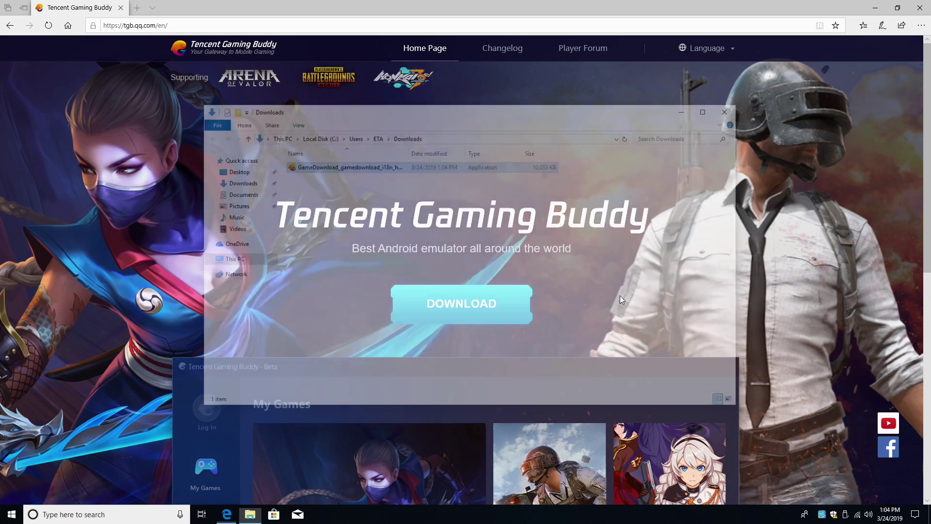
# Step: Run the GameDownload installer .exe to install Tencent Gaming Buddy and start it once finished
pyautogui.doubleClick(359, 166)
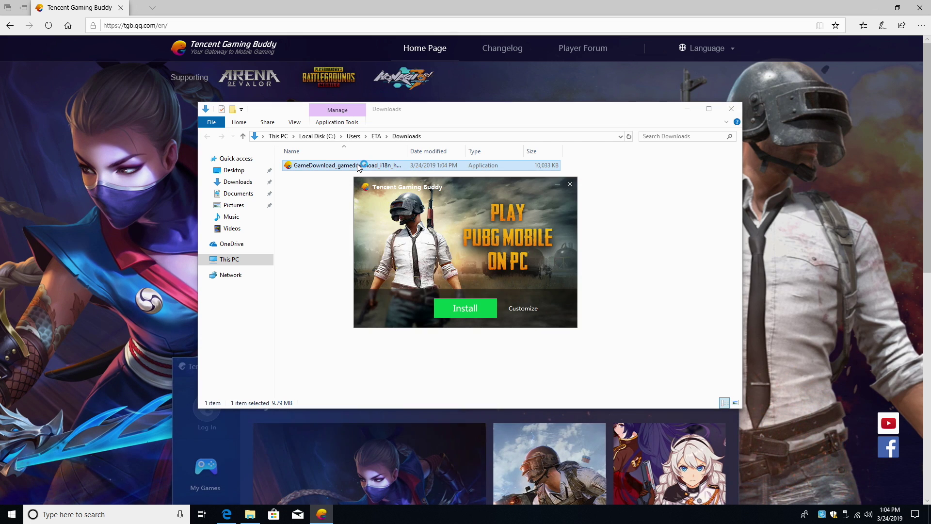
pyautogui.click(471, 305)
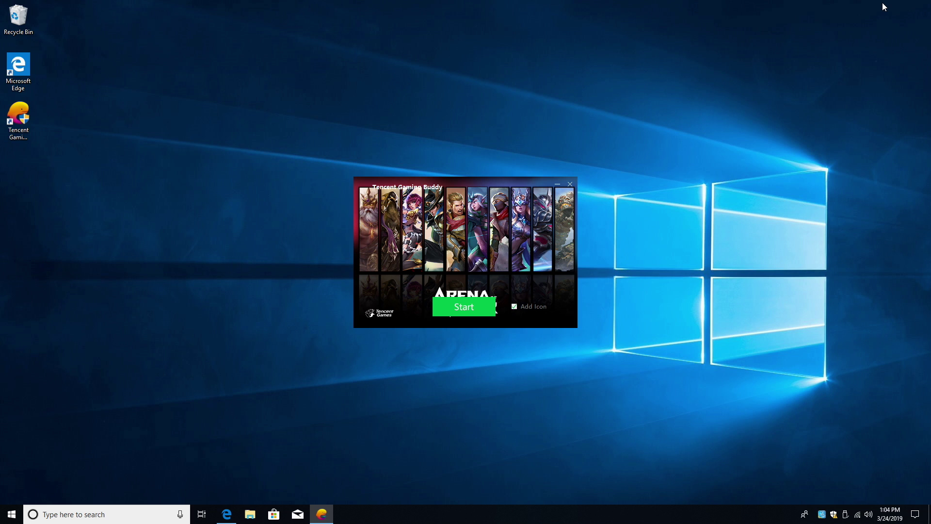
pyautogui.click(458, 311)
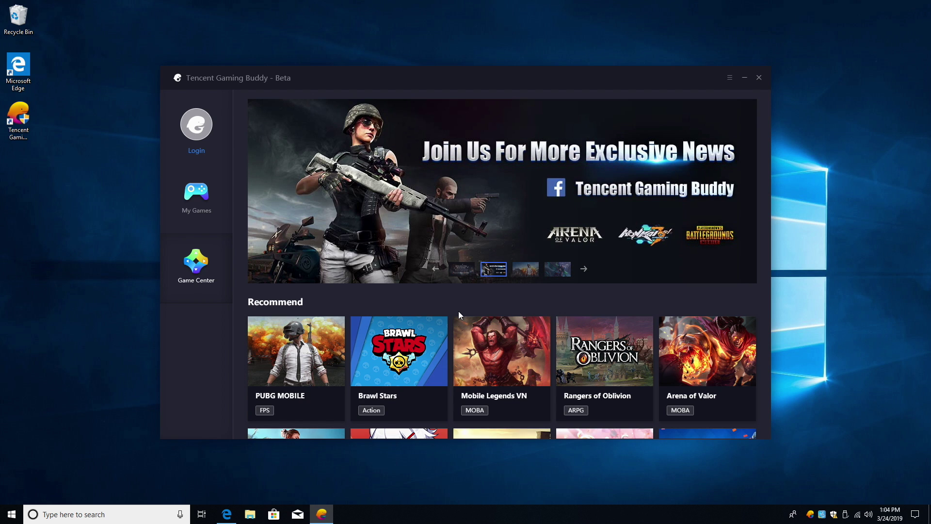
# Step: Browse the Game Center and open the PUBG MOBILE page (V0.11.0, 1856.68M) under Recommend
pyautogui.scroll(-6, 458, 311)
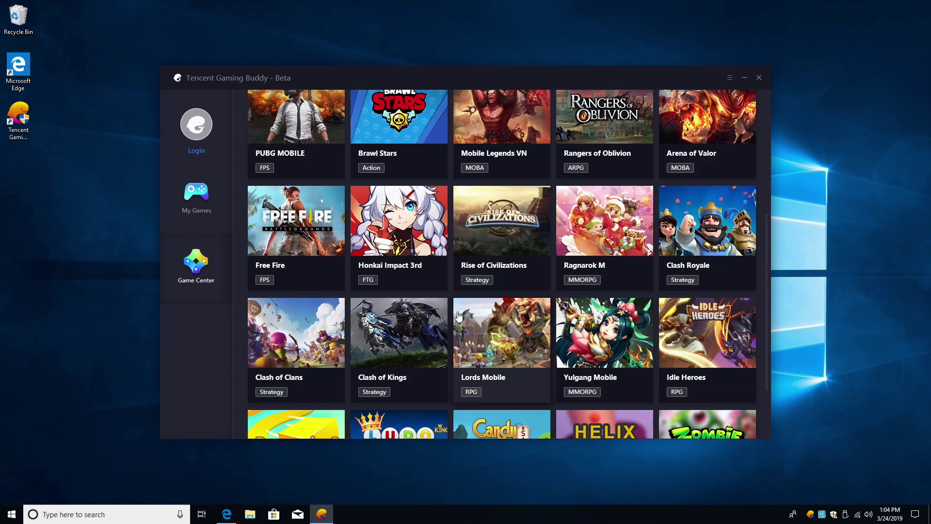
pyautogui.scroll(6, 458, 314)
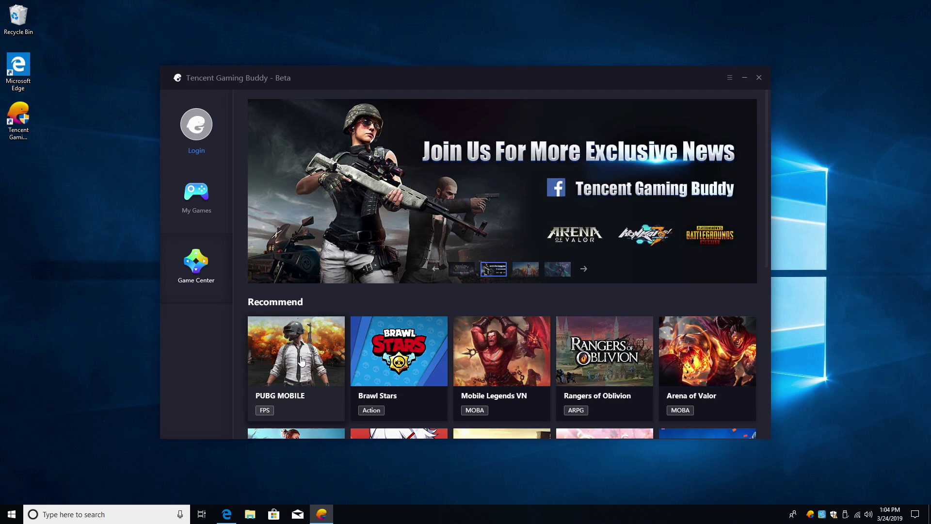
pyautogui.click(300, 372)
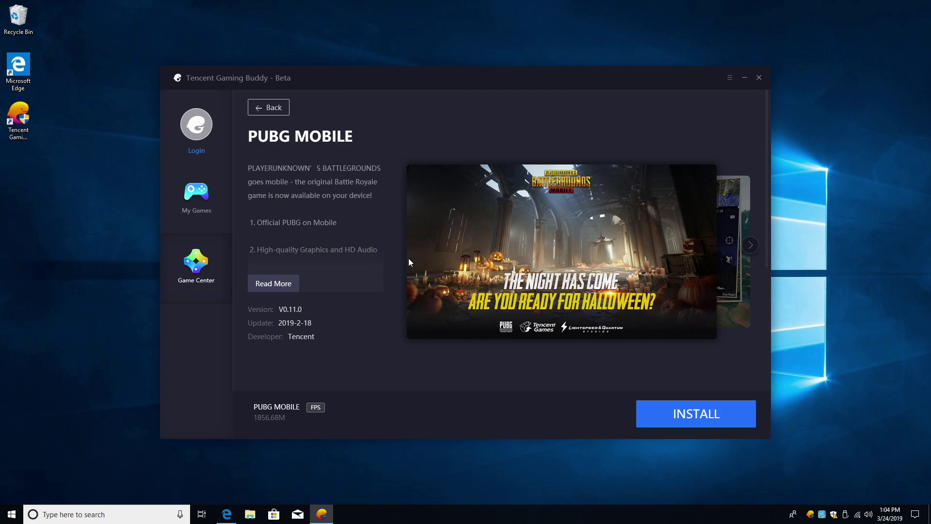
# Step: Install PUBG MOBILE into My Games, then bring up the Welcome to TGB login prompt
pyautogui.click(711, 412)
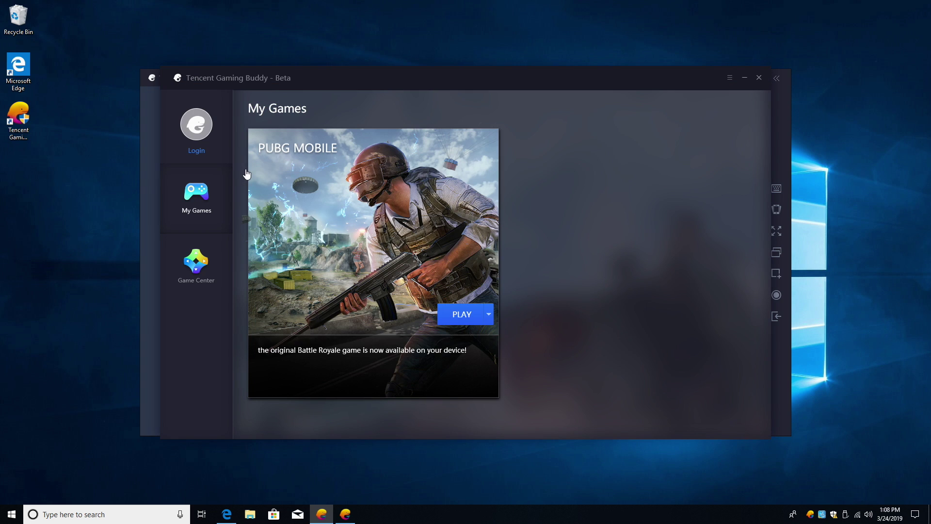
pyautogui.click(204, 135)
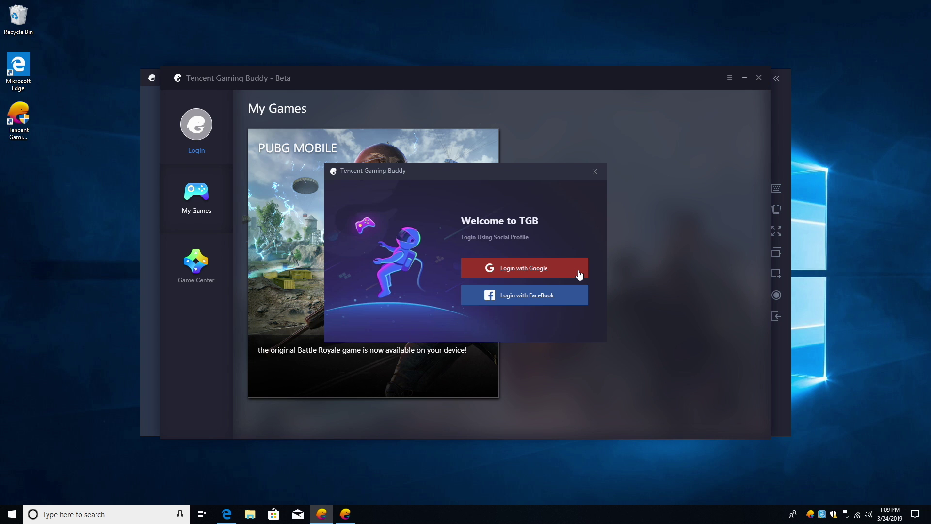
# Step: Dismiss the login prompt without signing in and launch PUBG MOBILE with PLAY
pyautogui.click(599, 173)
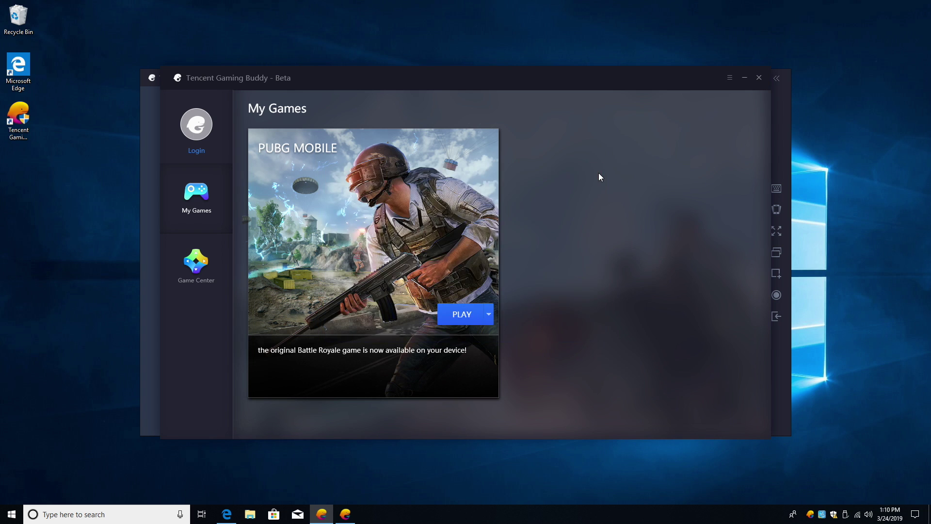
pyautogui.click(461, 314)
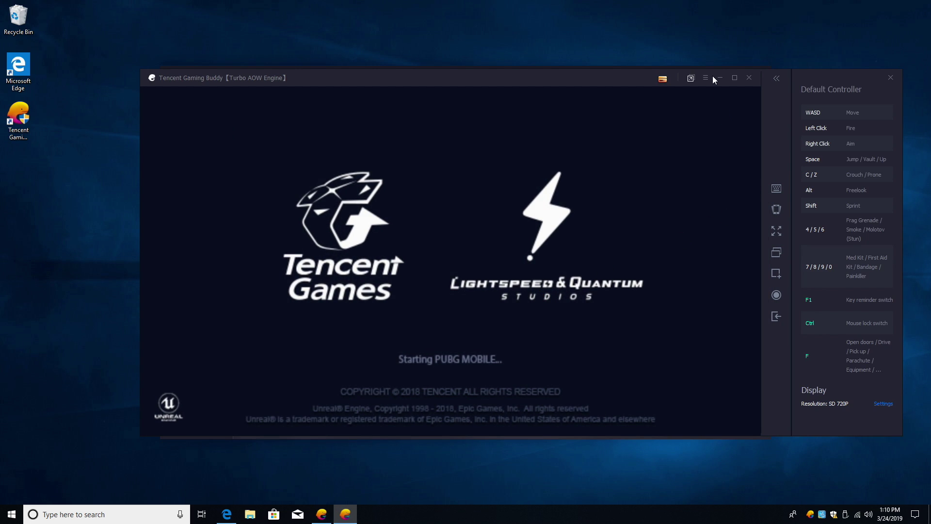
# Step: Maximize the PUBG MOBILE window and get it running full screen, toggling F11 along the way
pyautogui.click(733, 78)
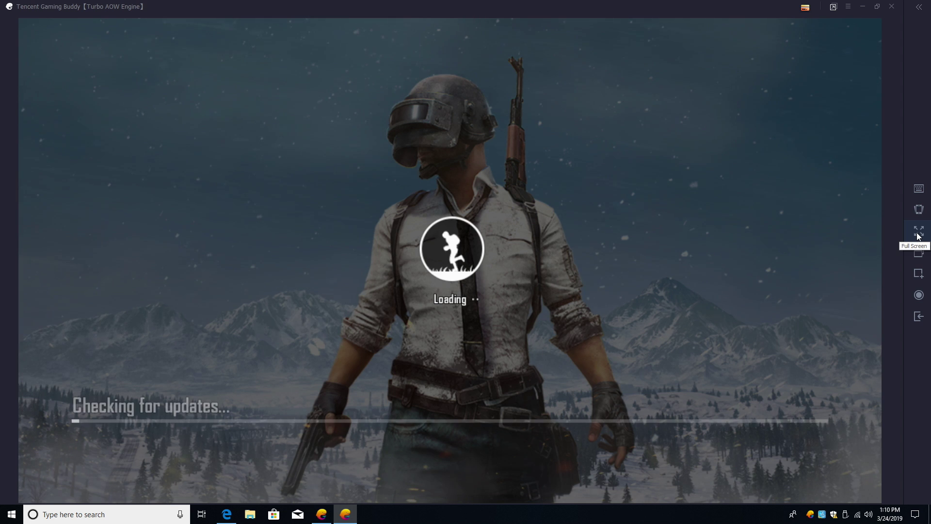
pyautogui.click(918, 233)
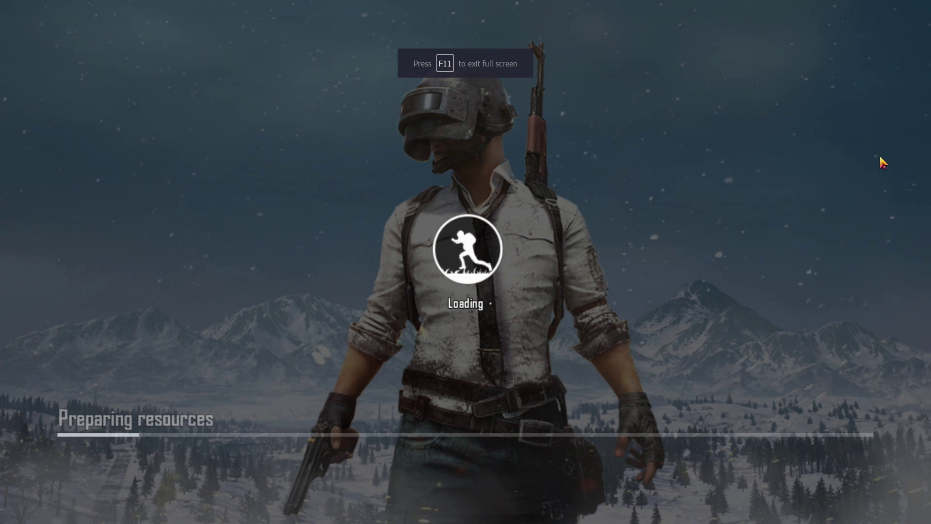
pyautogui.press('F11')
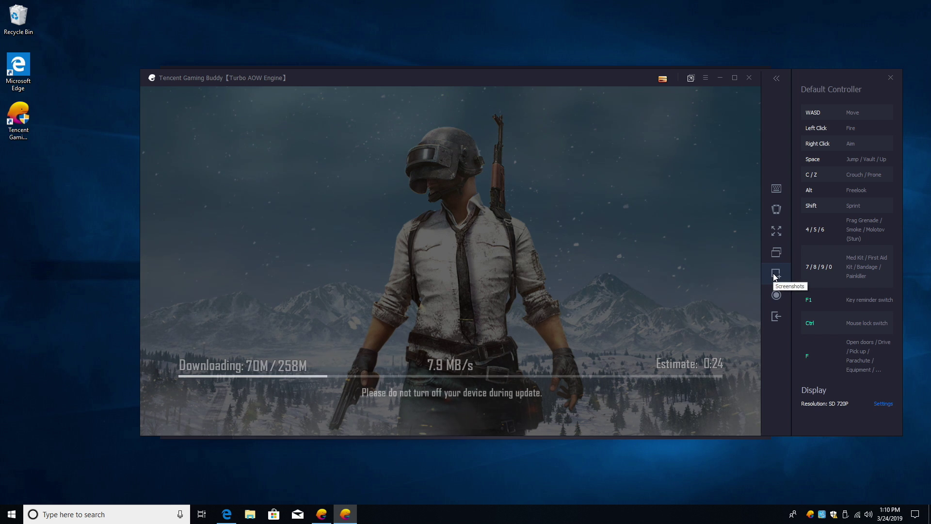
pyautogui.click(775, 233)
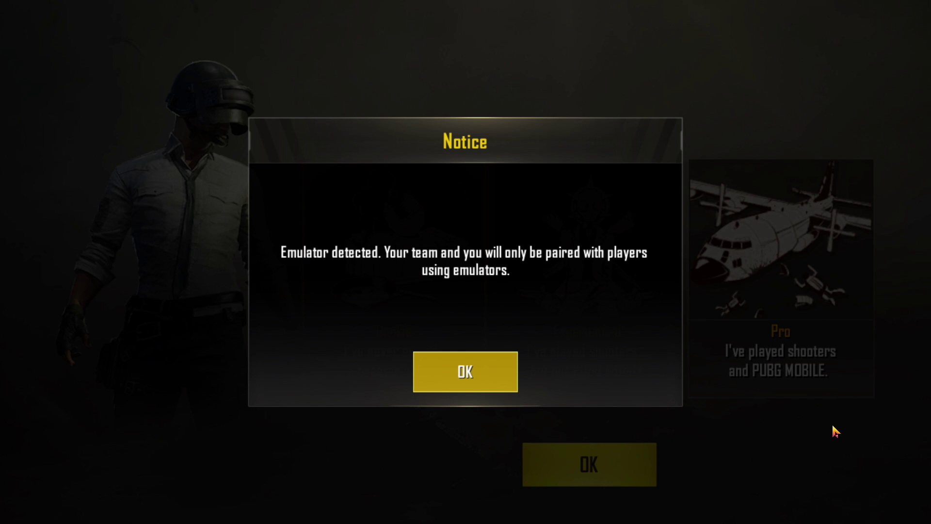
# Step: Dismiss the emulator, shooter experience and graphics notices, and close the sign-in reward panels
pyautogui.click(480, 383)
pyautogui.click(598, 450)
pyautogui.click(474, 466)
pyautogui.click(863, 98)
pyautogui.click(877, 93)
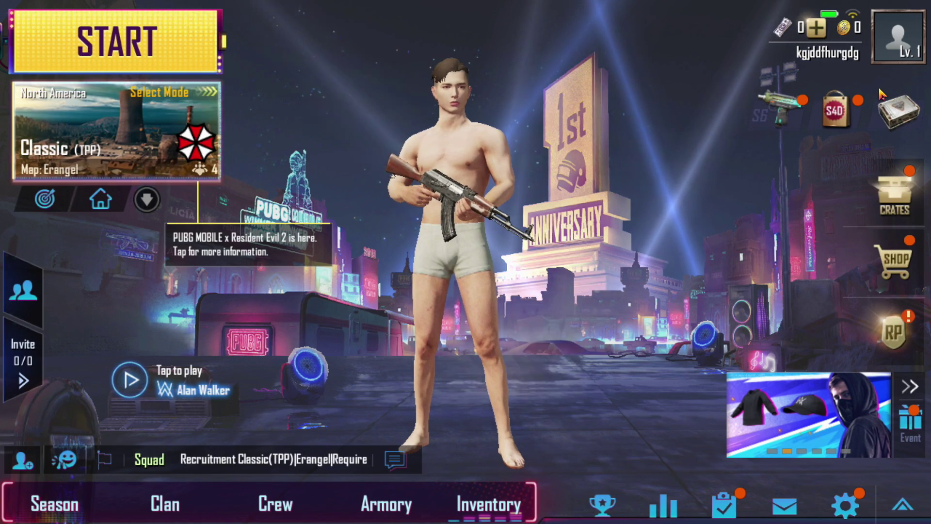
# Step: Set PUBG MOBILE graphics to HD with Ultra frame rate and apply the changes
pyautogui.click(848, 509)
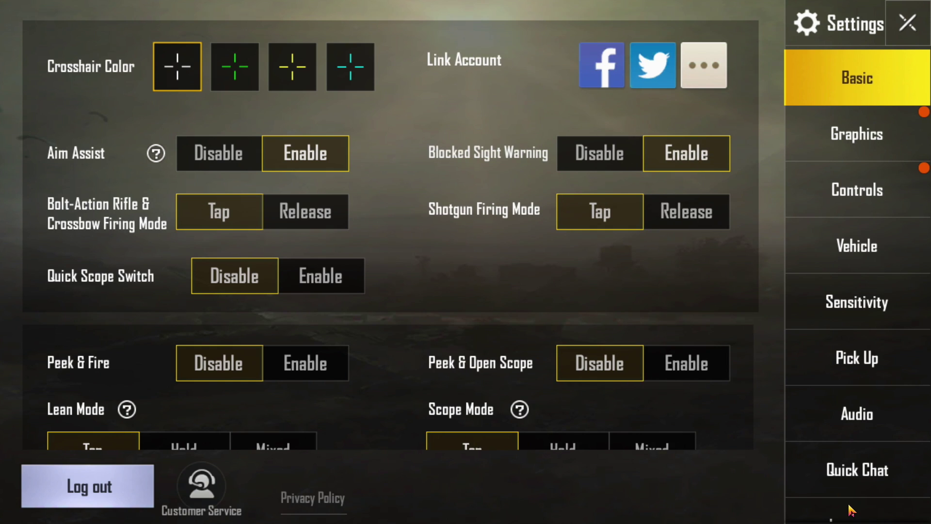
pyautogui.click(877, 142)
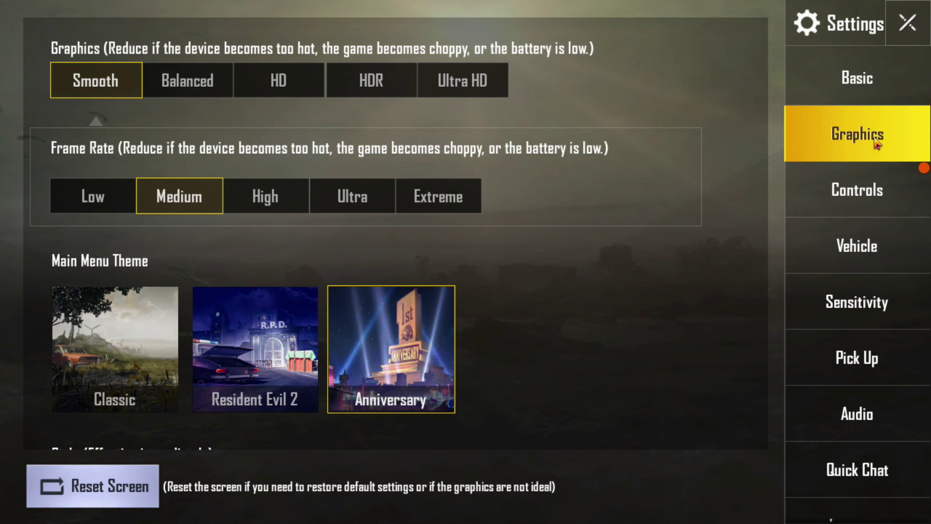
pyautogui.click(278, 84)
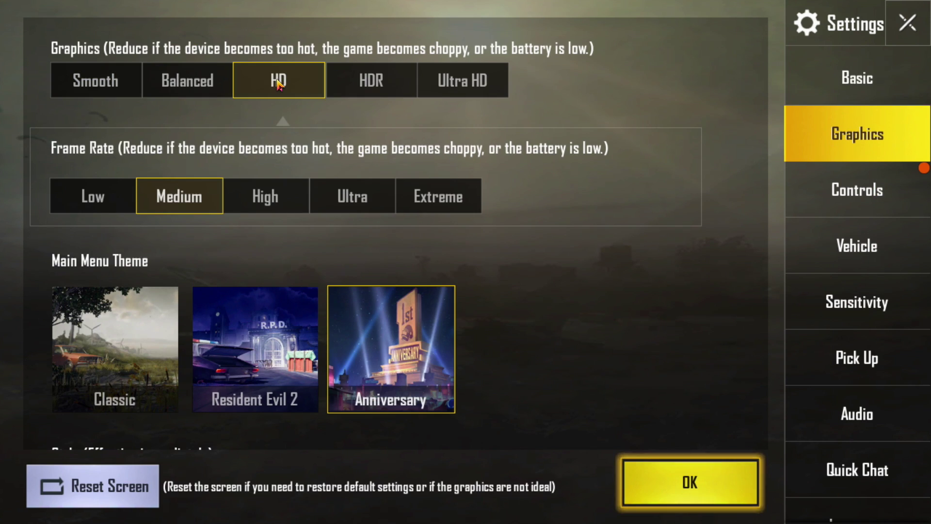
pyautogui.click(359, 199)
pyautogui.scroll(-10, 700, 313)
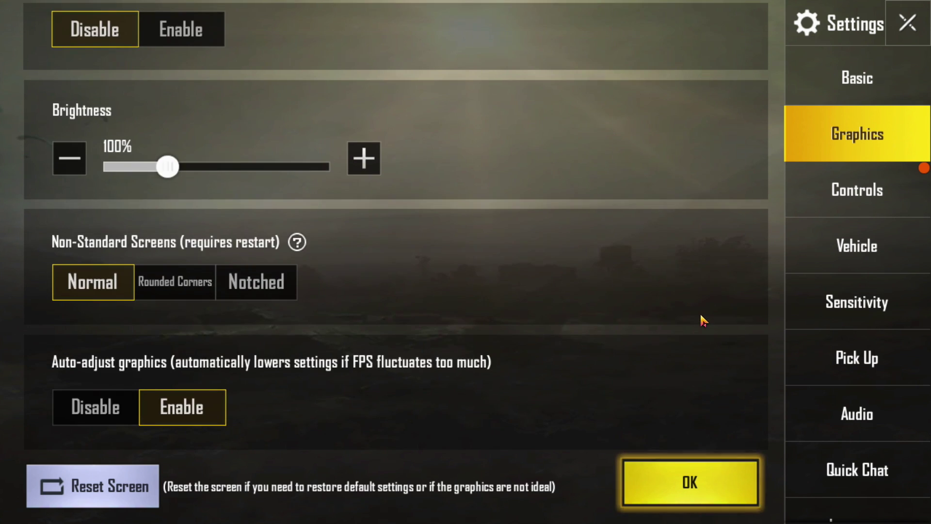
pyautogui.scroll(10, 700, 315)
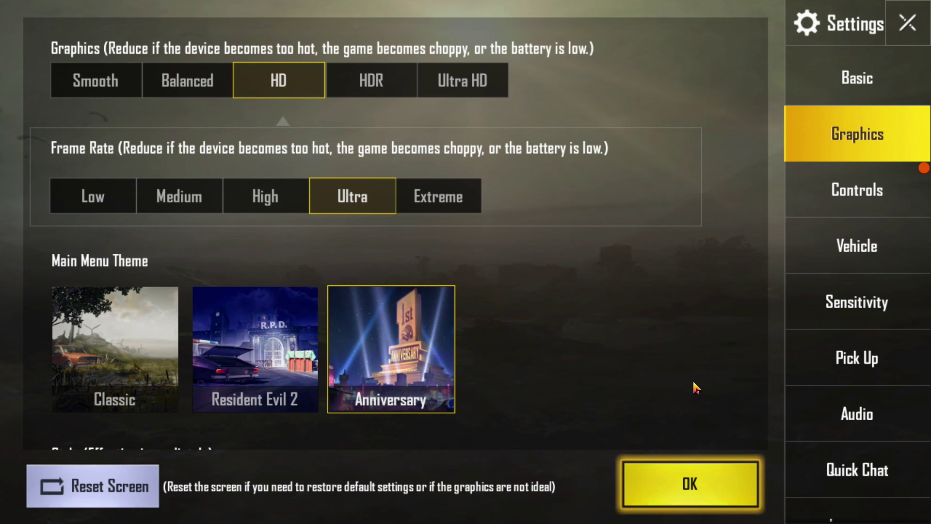
pyautogui.press('Return')
# Step: Close the settings back to the lobby and start Classic matchmaking
pyautogui.click(449, 388)
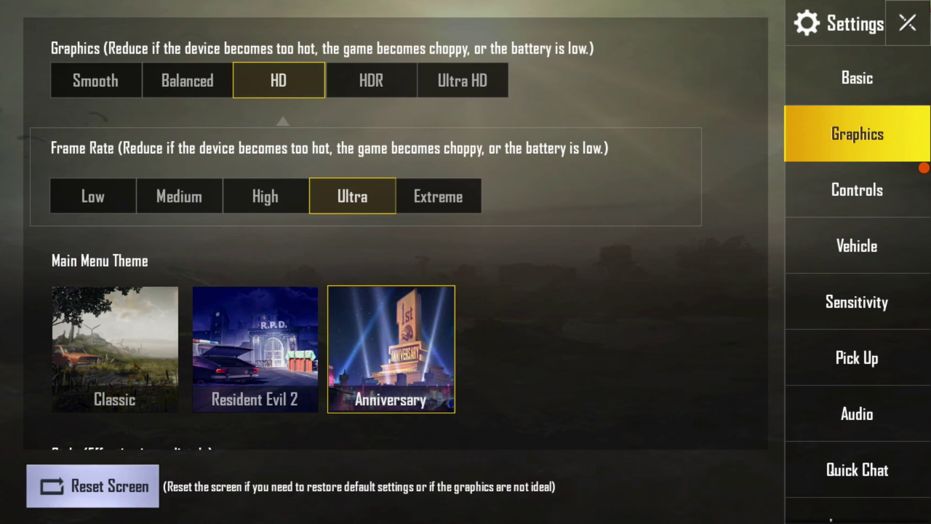
pyautogui.click(907, 23)
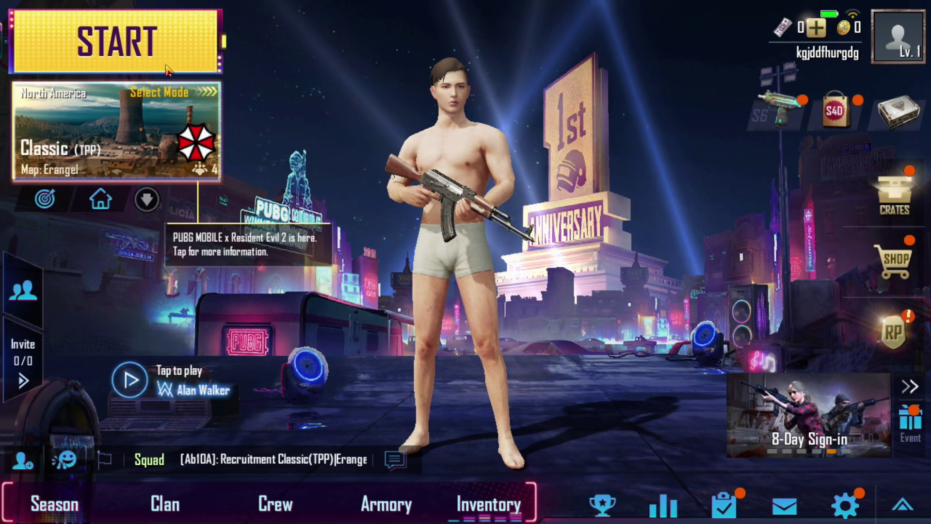
pyautogui.click(142, 53)
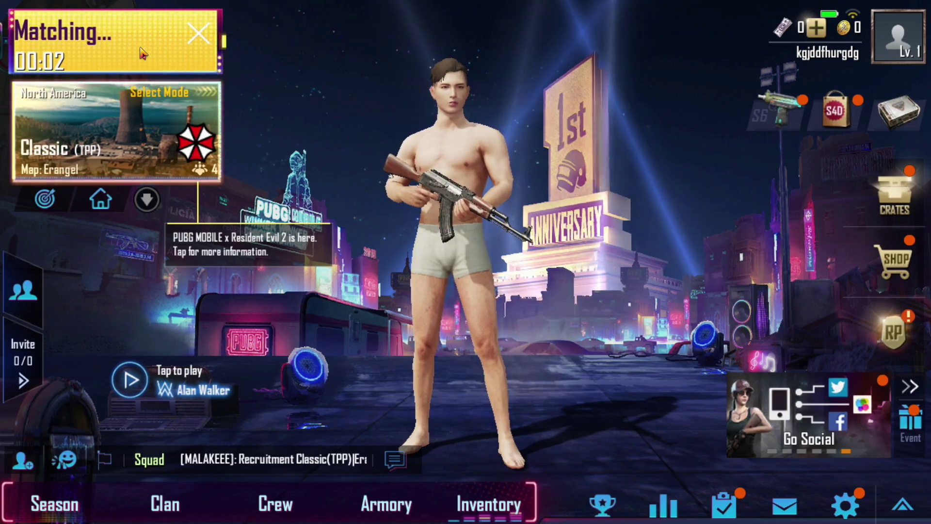